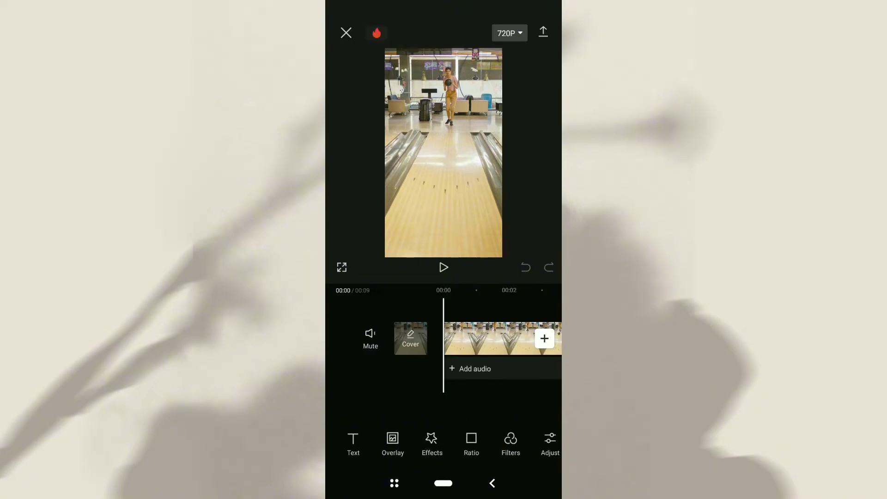
Step: Change the project aspect ratio to 16:9 landscape
click(471, 444)
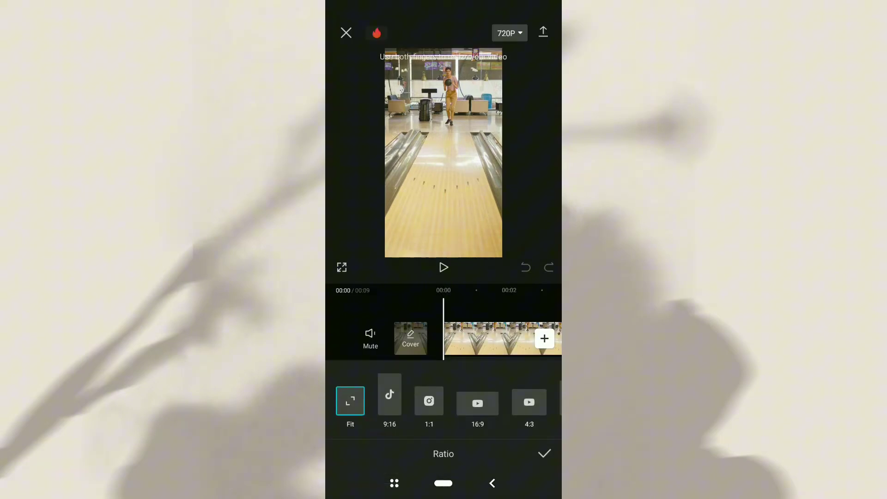
click(477, 402)
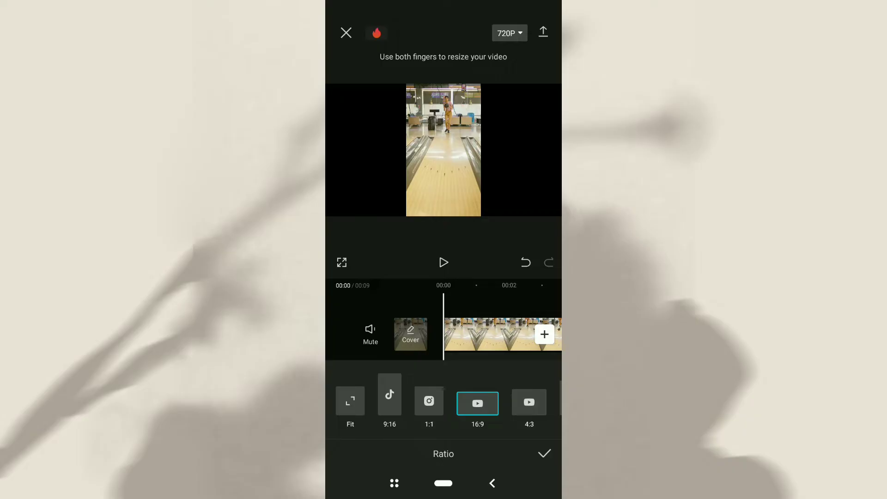
click(545, 454)
drag(485, 440, 392, 440)
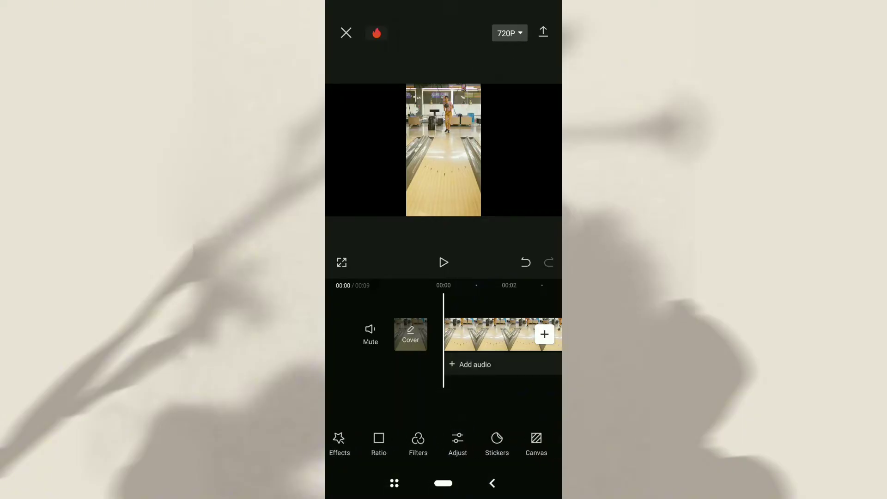
Step: Fill the canvas sides with the second blur option and preview the clip
click(537, 442)
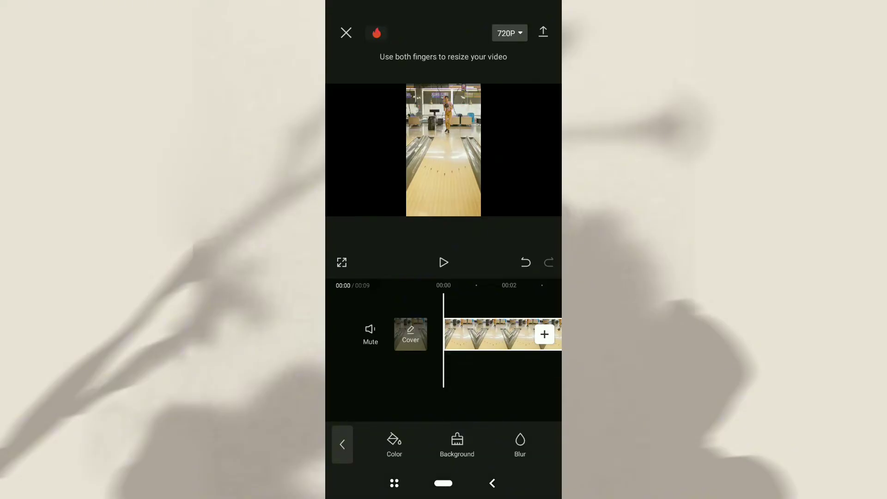
click(519, 443)
click(398, 400)
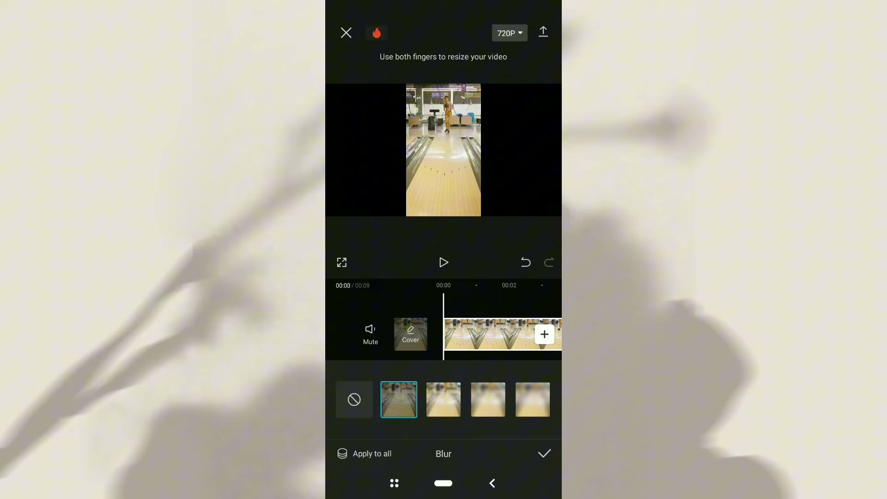
click(443, 399)
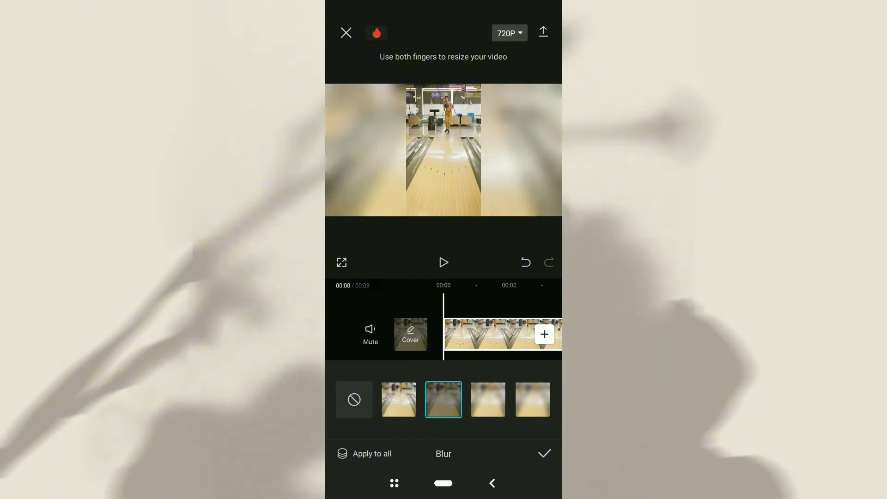
click(544, 453)
click(336, 443)
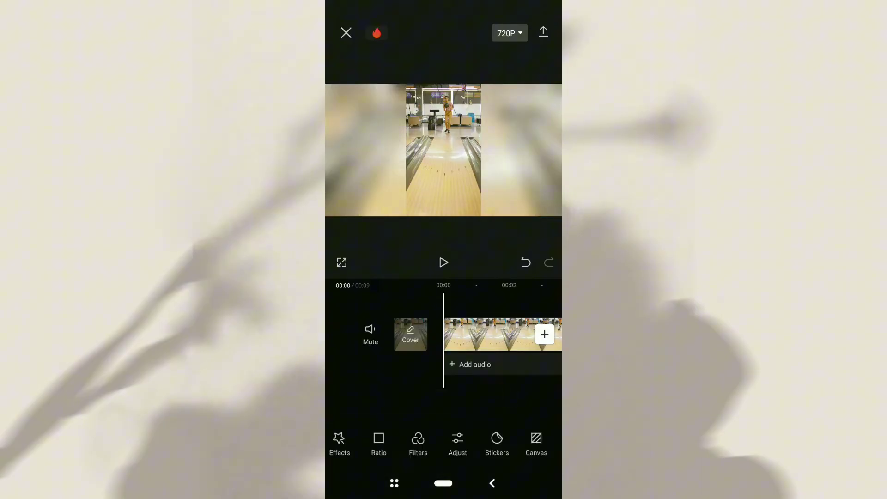
click(444, 262)
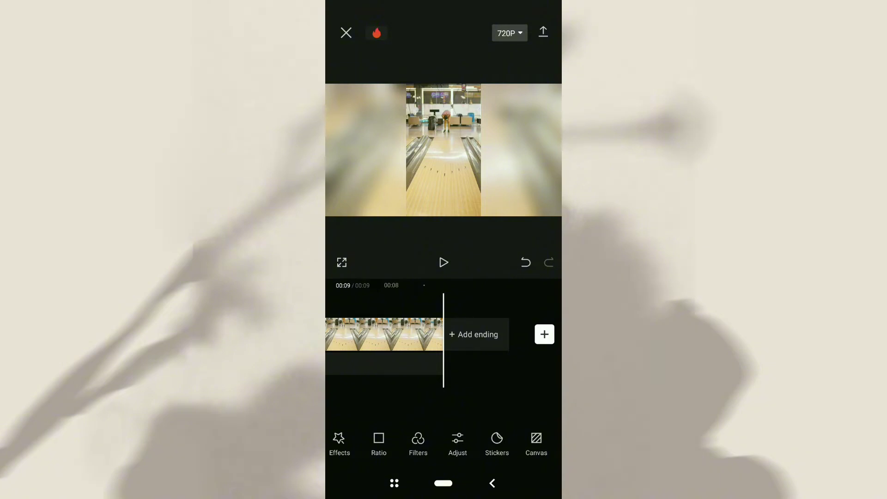
Step: Scrub back to about 00:05 and set the canvas colour to black
drag(388, 334, 499, 334)
click(536, 443)
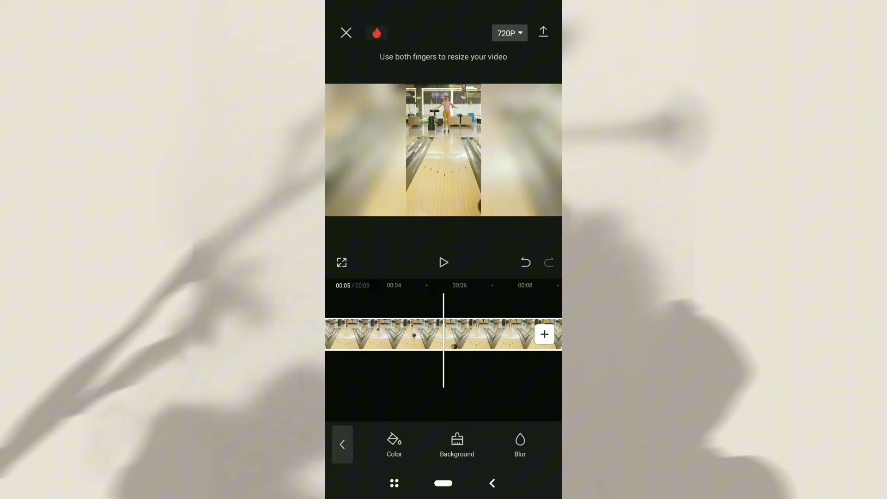
click(394, 442)
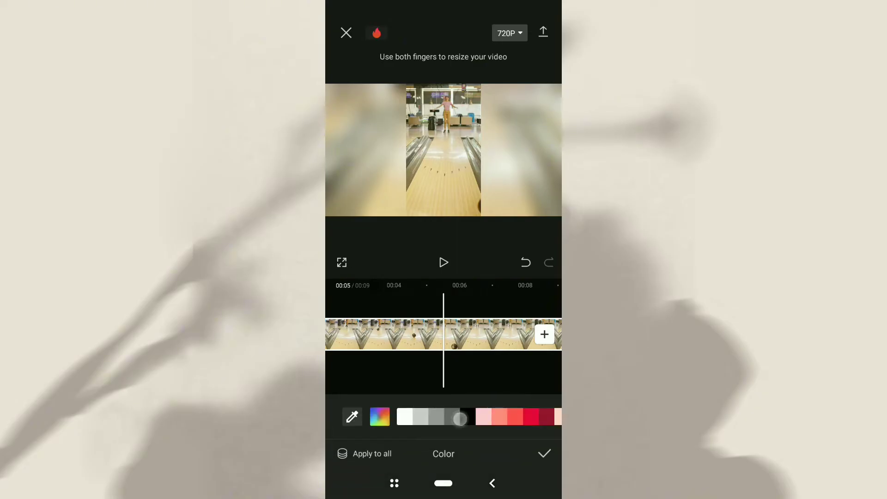
click(460, 418)
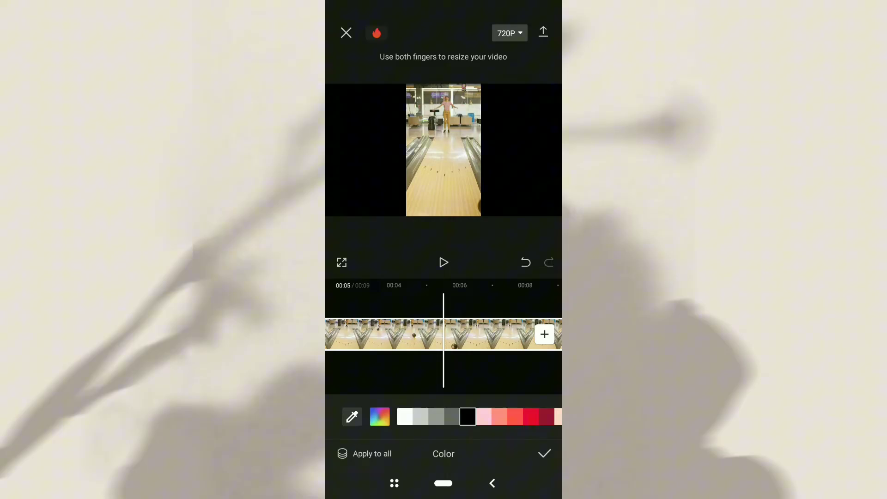
click(545, 453)
click(515, 390)
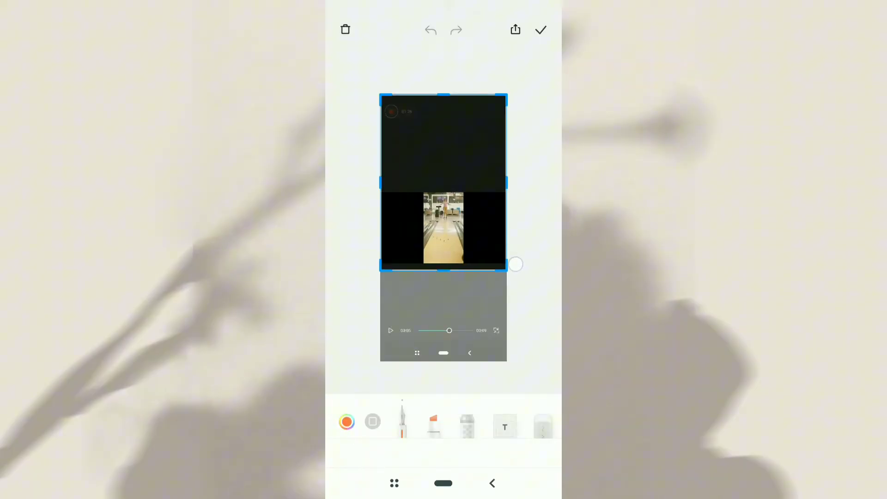
Step: Crop the screenshot to the black-framed video frame, then go home
drag(506, 97, 507, 244)
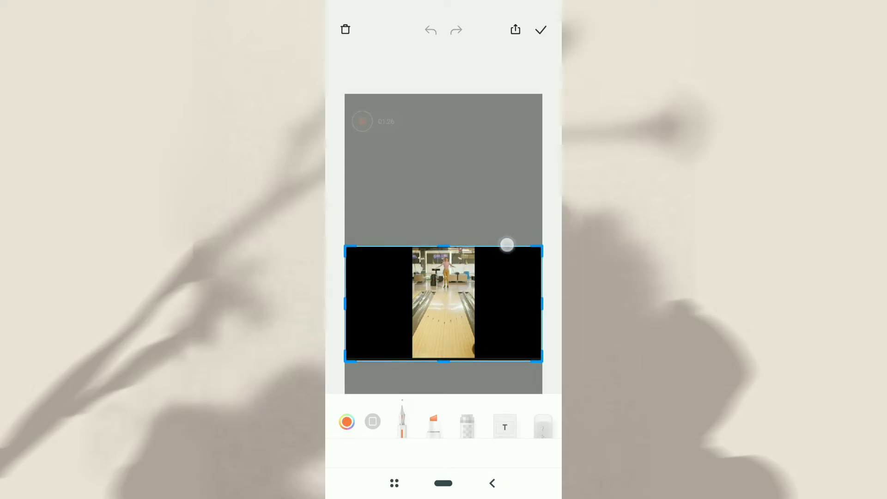
click(540, 30)
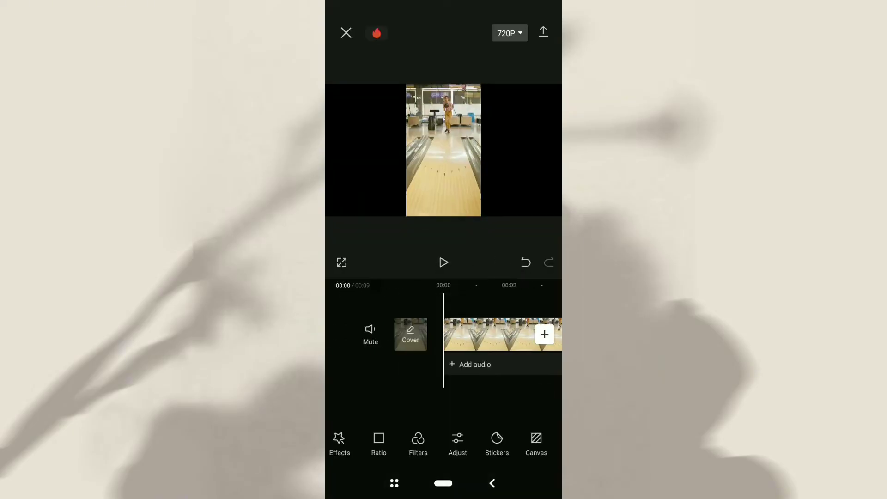
click(443, 483)
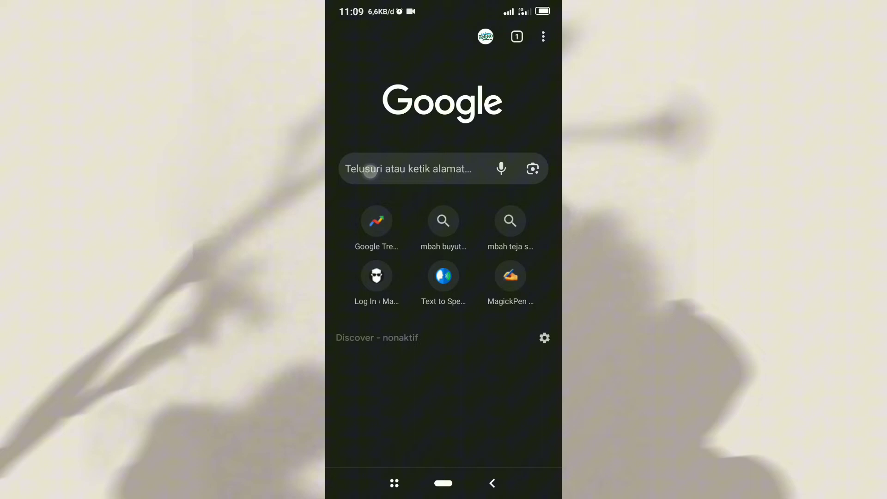
Step: Search Google for 'adobe firefly'
click(370, 172)
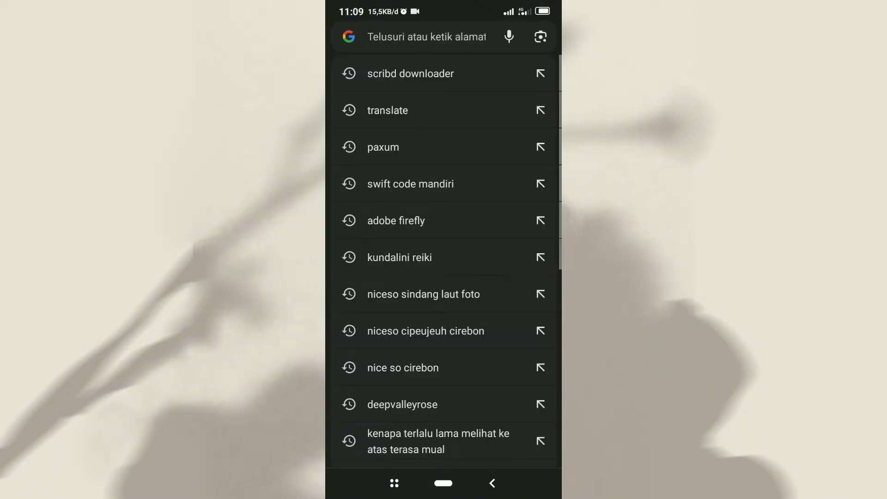
text(a)
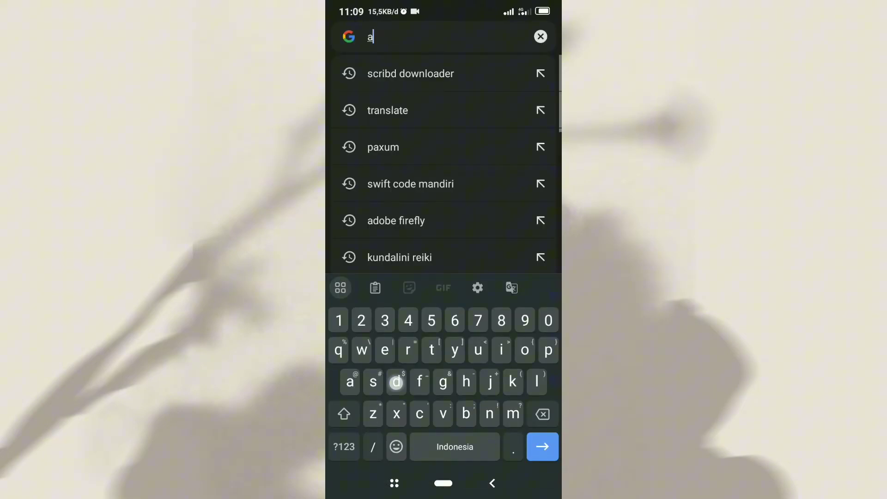
text(do)
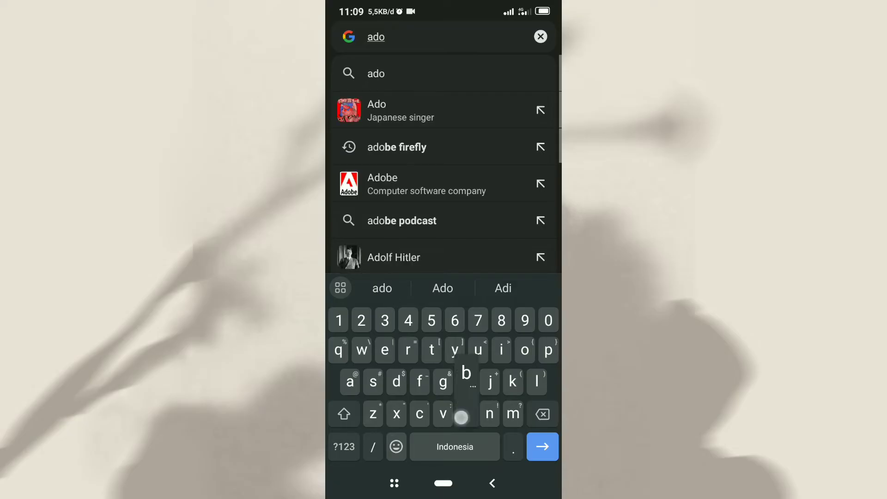
text(be )
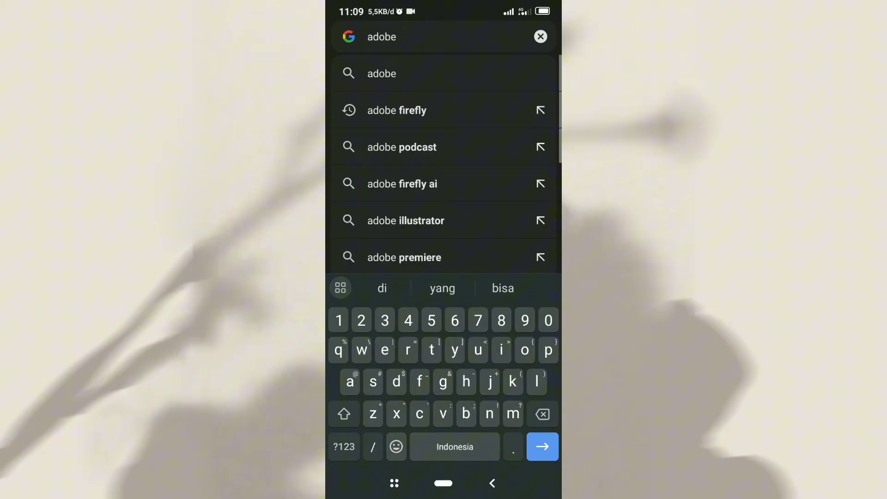
text(fire)
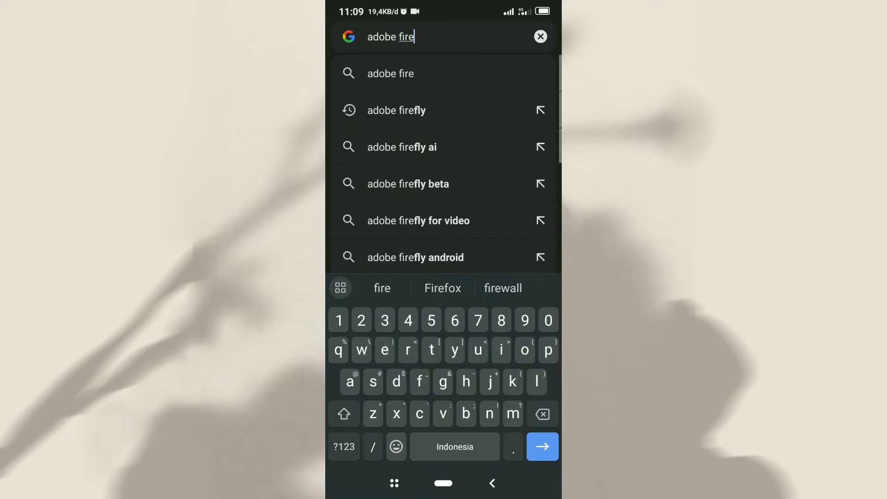
text(fly)
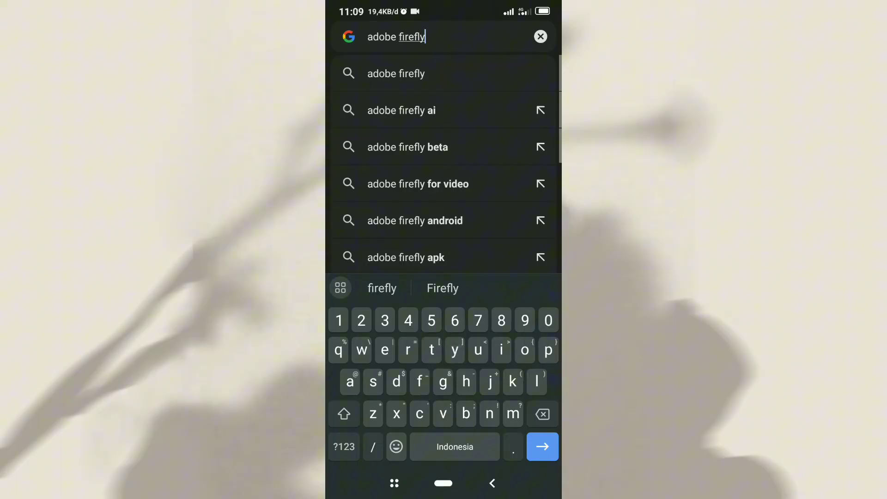
click(541, 448)
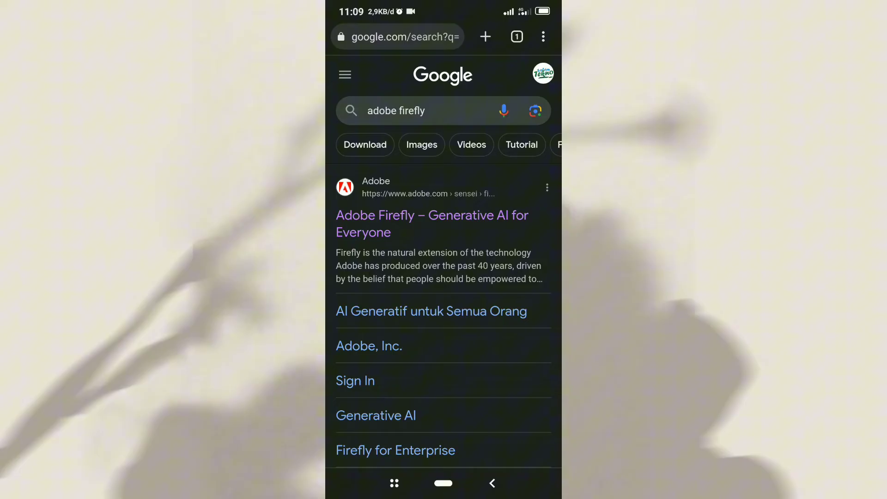
Step: Open the top Adobe Firefly search result
click(354, 226)
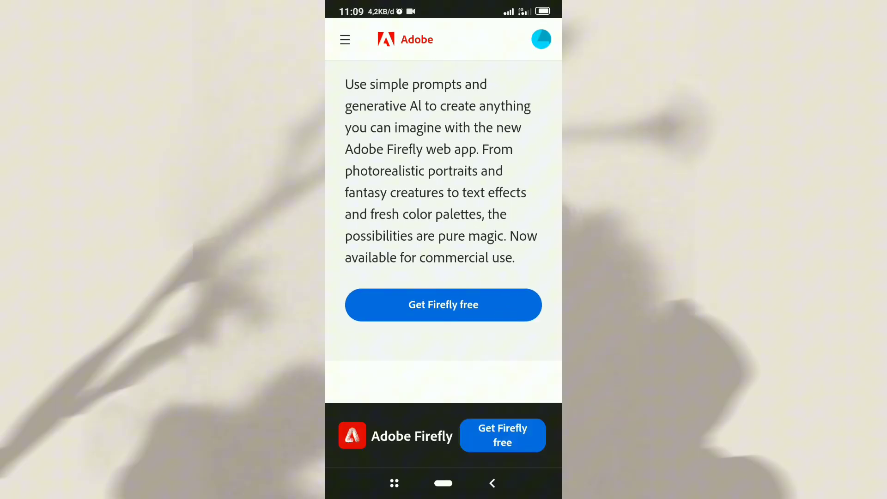
drag(513, 340, 513, 118)
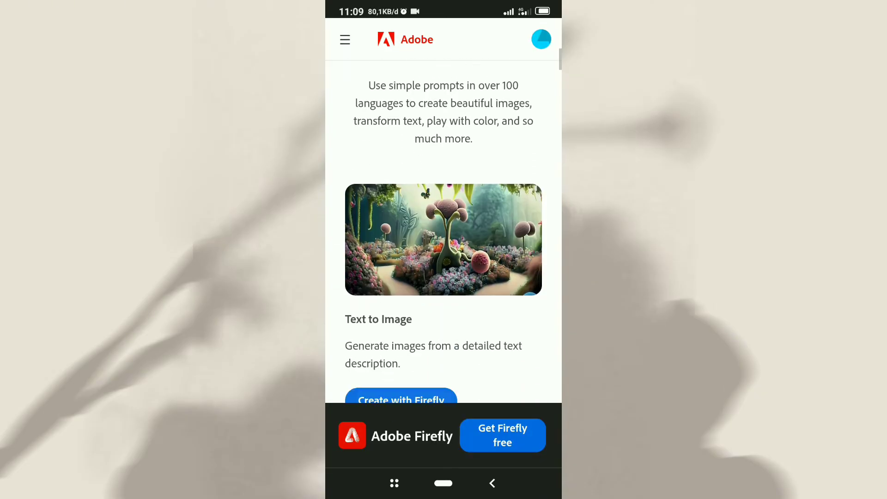
drag(513, 323, 522, 251)
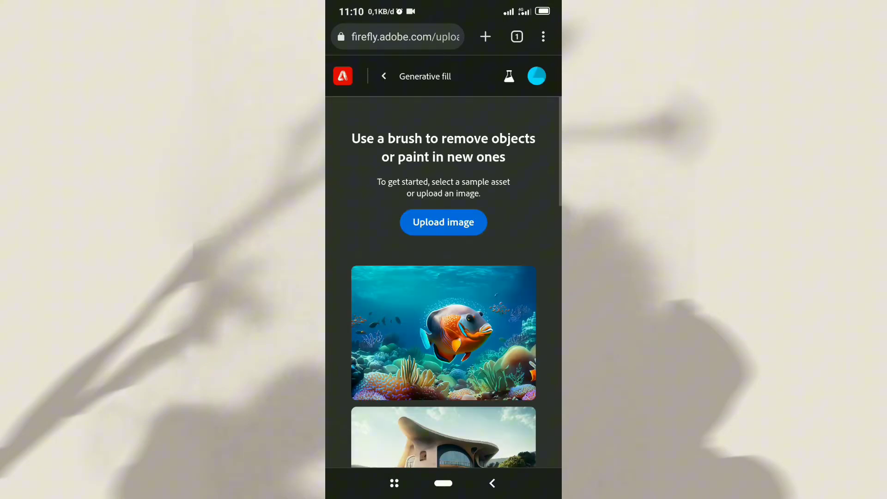
Step: Upload the cropped bowling screenshot from the phone to Generative Fill
click(466, 223)
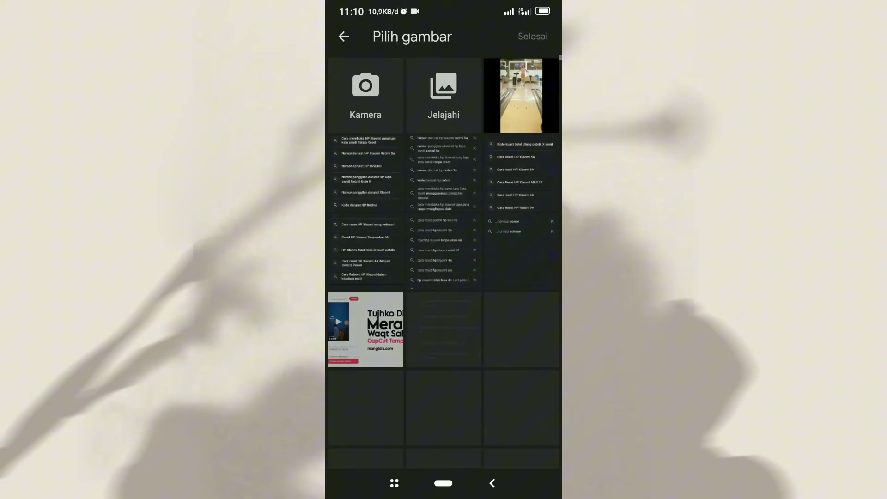
click(521, 96)
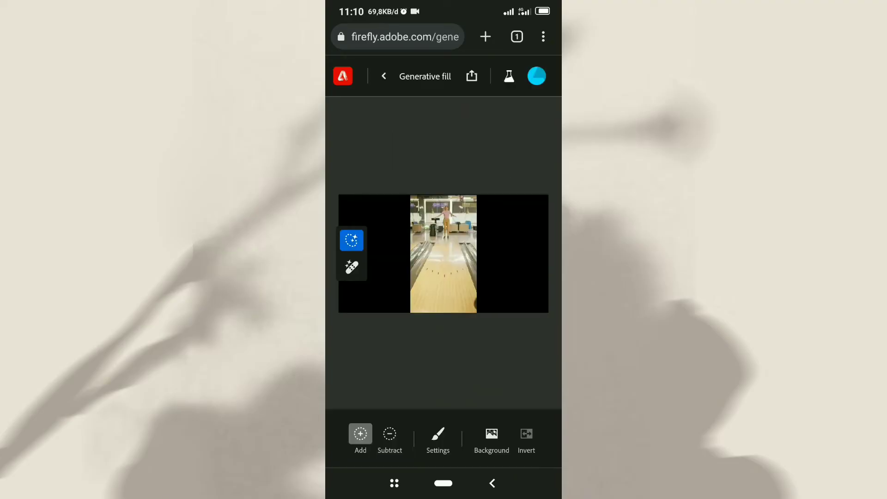
Step: Brush over the right and left black bars and generate the AI fill
mouse_move(530, 208)
mouse_down()
mouse_move(489, 305)
mouse_move(506, 214)
mouse_move(481, 309)
mouse_move(478, 201)
mouse_up()
drag(360, 201, 352, 322)
drag(389, 164, 395, 312)
drag(398, 201, 371, 326)
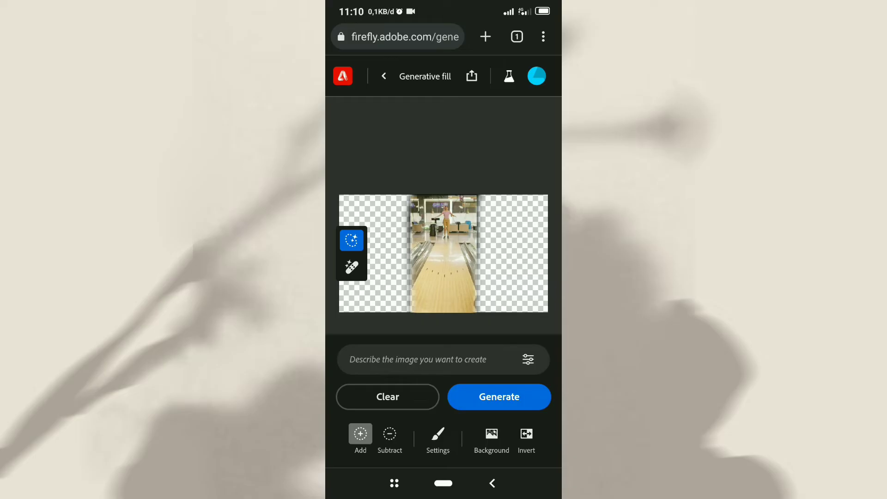
click(505, 399)
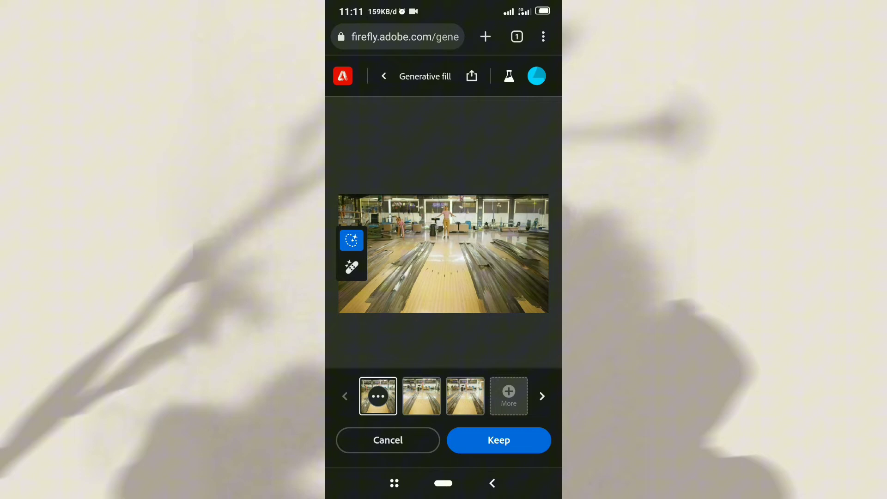
Step: Compare the variations and keep the second one
click(421, 395)
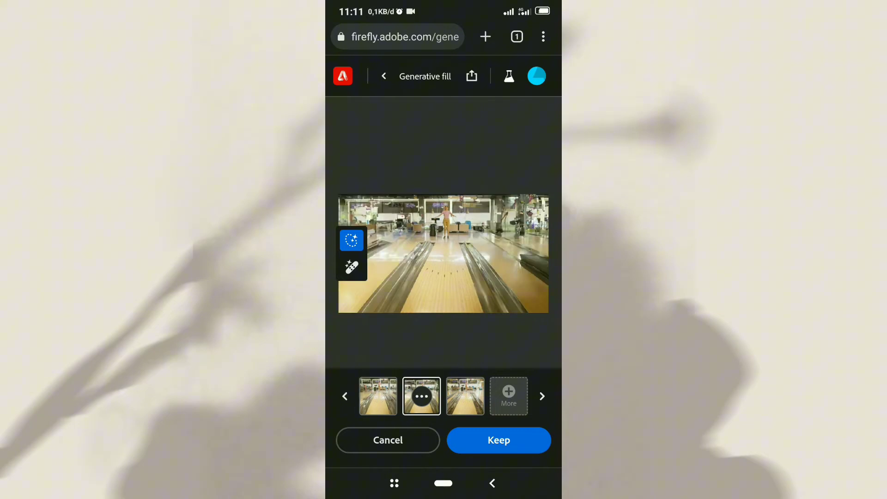
click(465, 396)
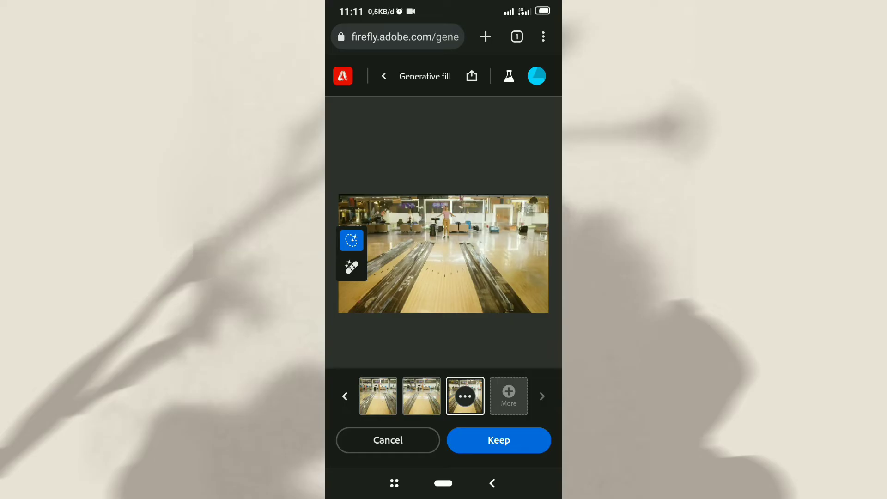
click(422, 395)
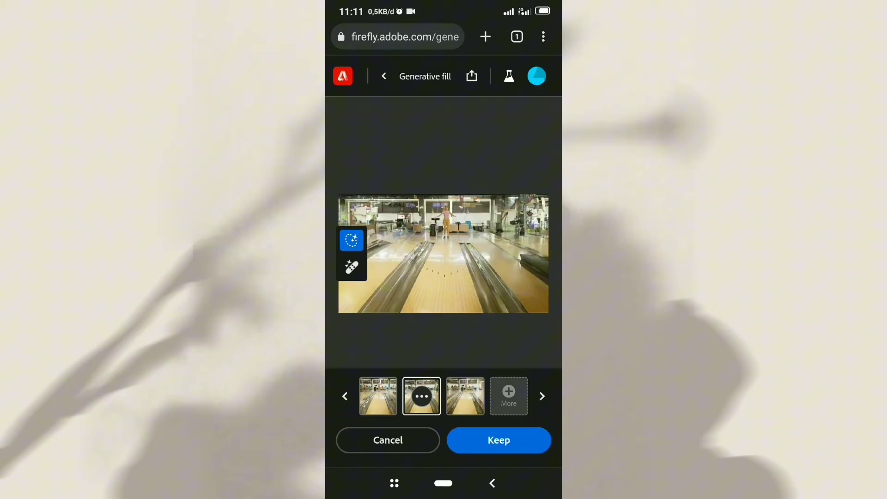
click(498, 440)
Step: Download the finished landscape image and return to the home screen
click(471, 77)
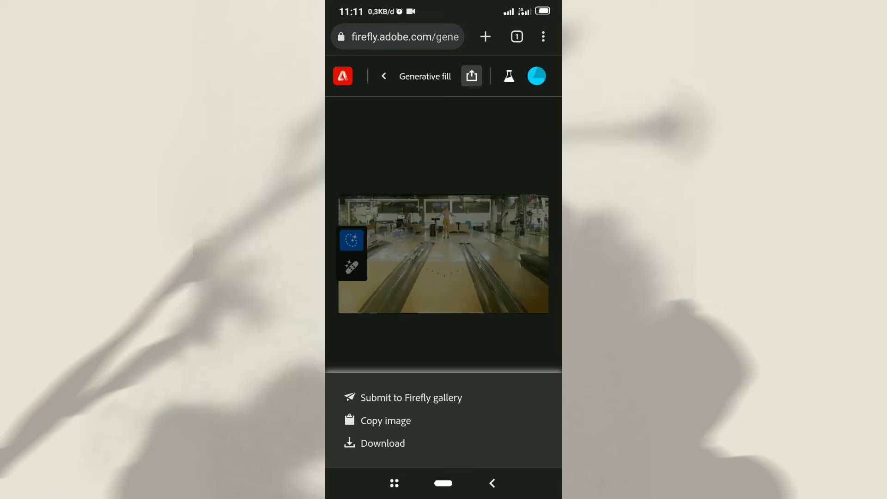
click(383, 442)
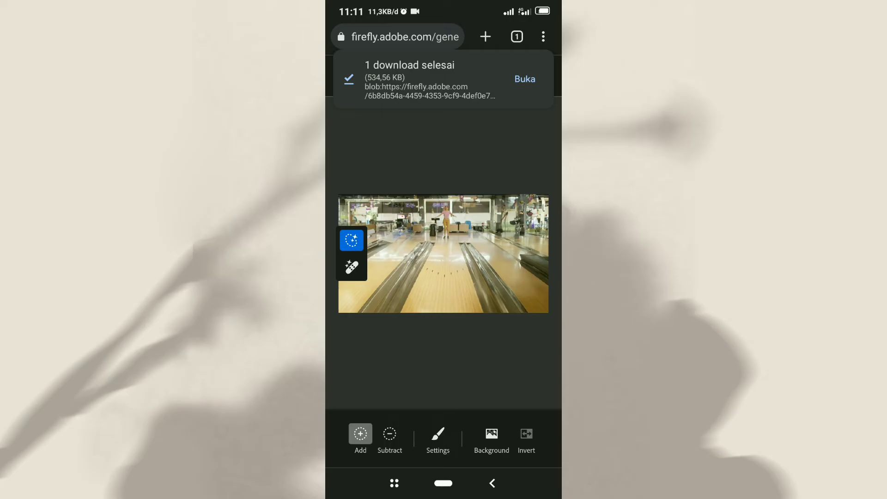
click(443, 483)
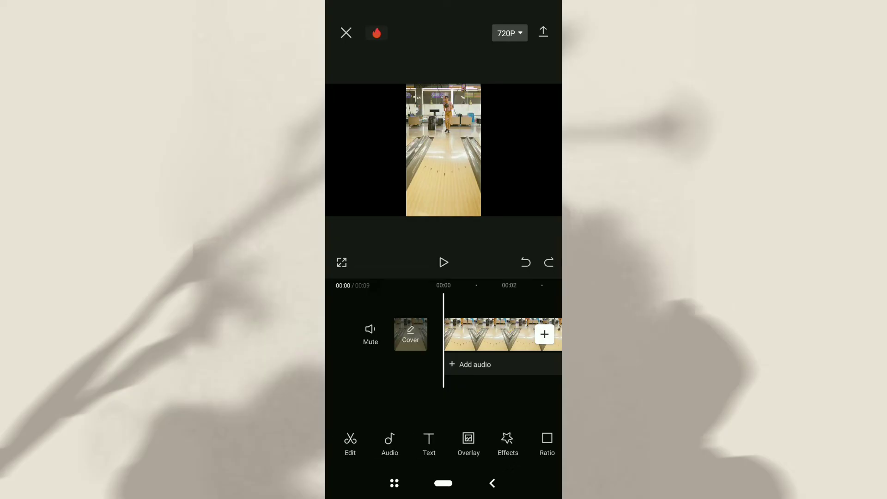
Step: Add the Firefly bowling image from Photos as an overlay
click(469, 442)
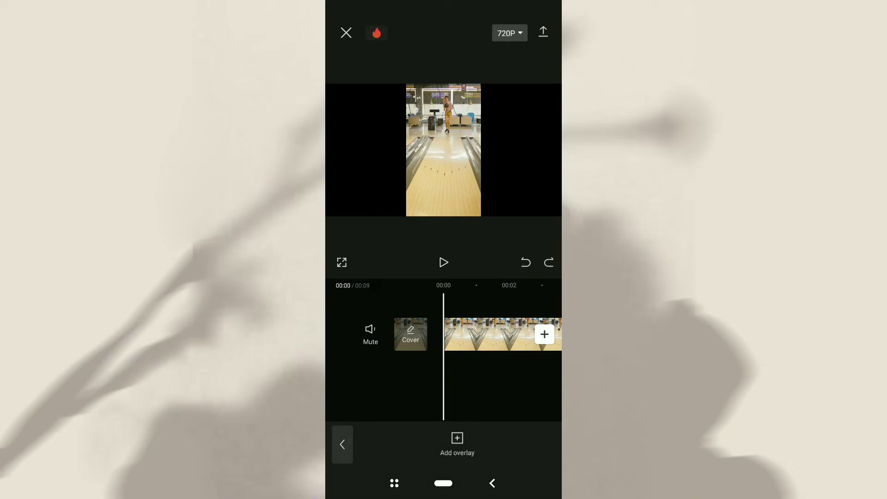
click(457, 444)
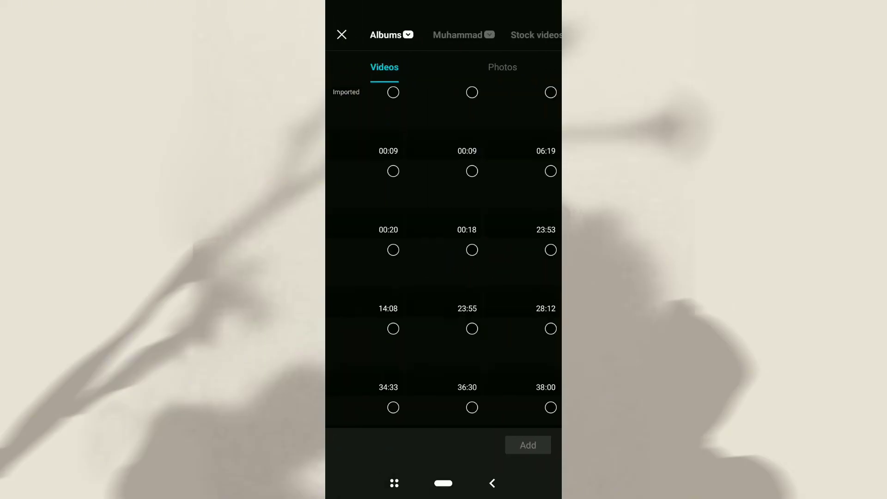
click(503, 67)
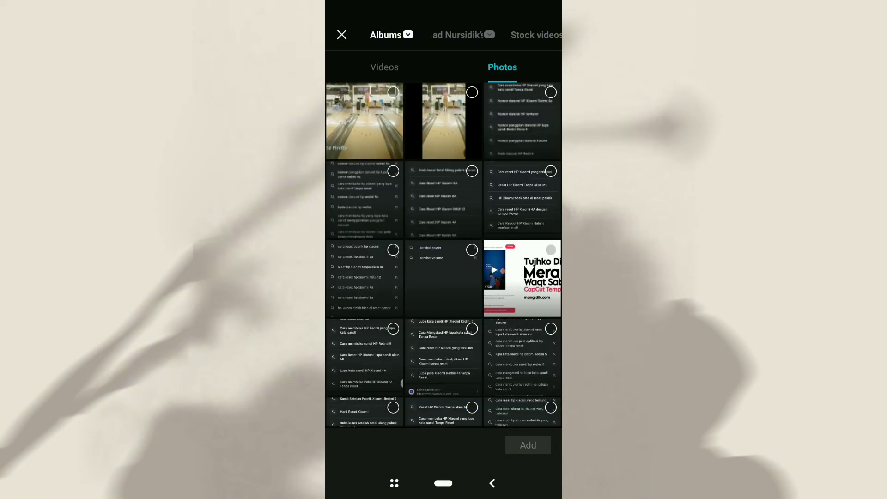
click(392, 92)
click(528, 445)
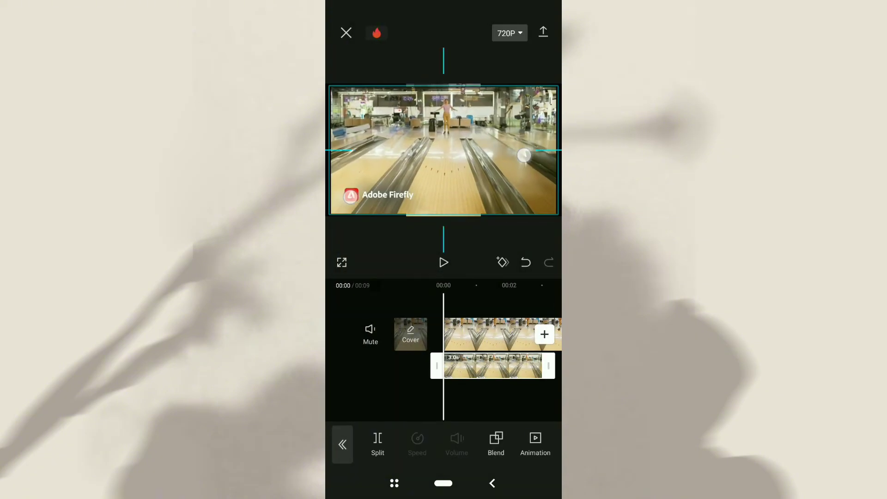
mouse_move(526, 368)
mouse_down()
mouse_move(388, 368)
mouse_move(490, 371)
mouse_up()
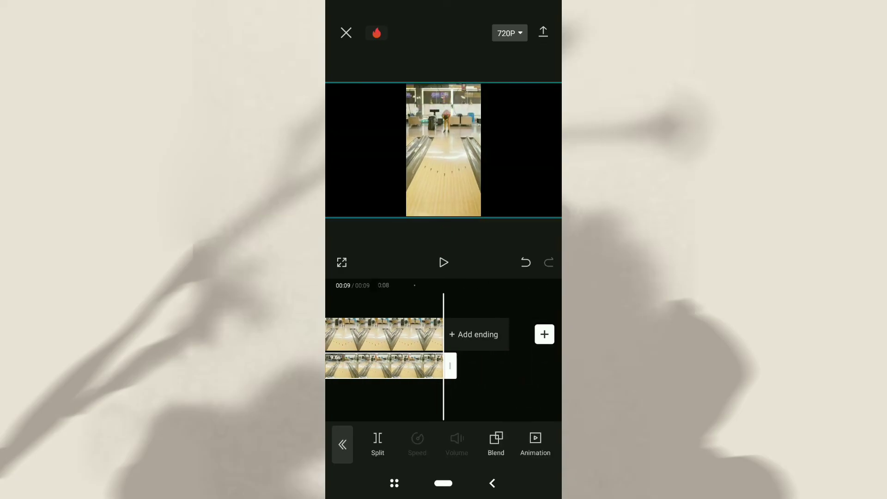
Step: Give the overlay an inverted Filmstrip mask, rotated vertical and narrowed to the clip
drag(527, 441, 416, 440)
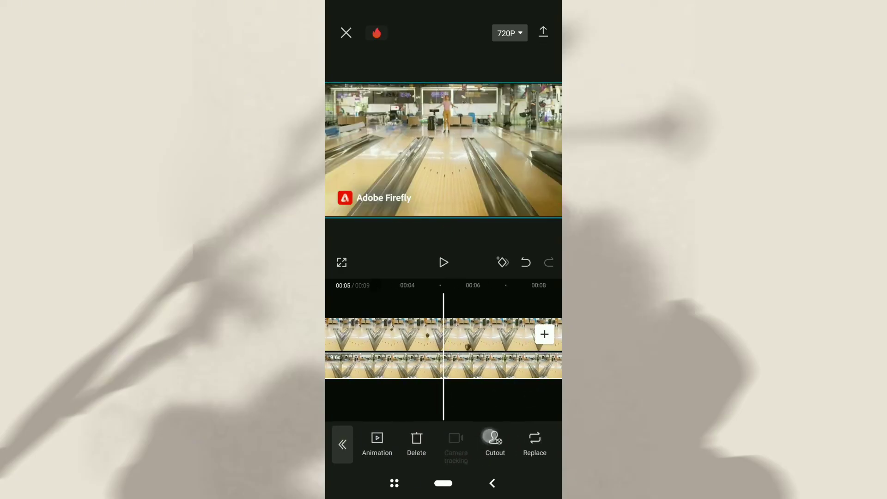
mouse_move(526, 440)
mouse_down()
mouse_move(430, 442)
mouse_move(485, 440)
mouse_move(443, 441)
mouse_up()
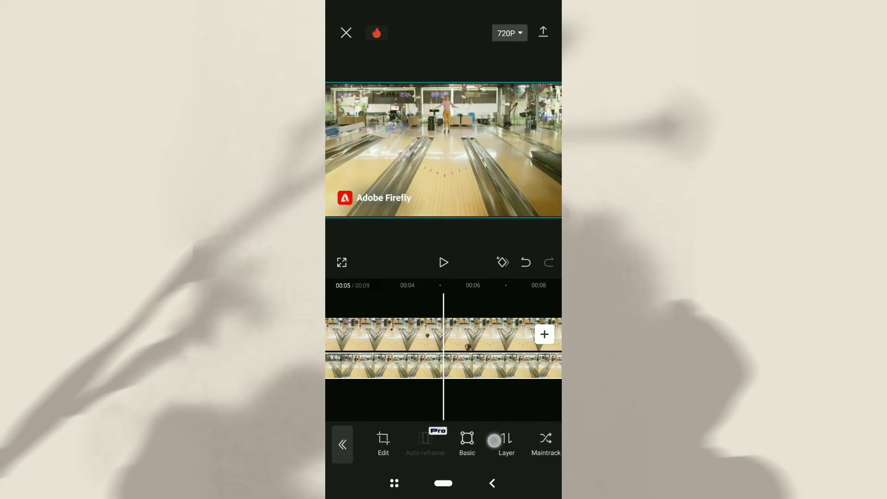
drag(527, 441, 458, 441)
drag(527, 441, 427, 440)
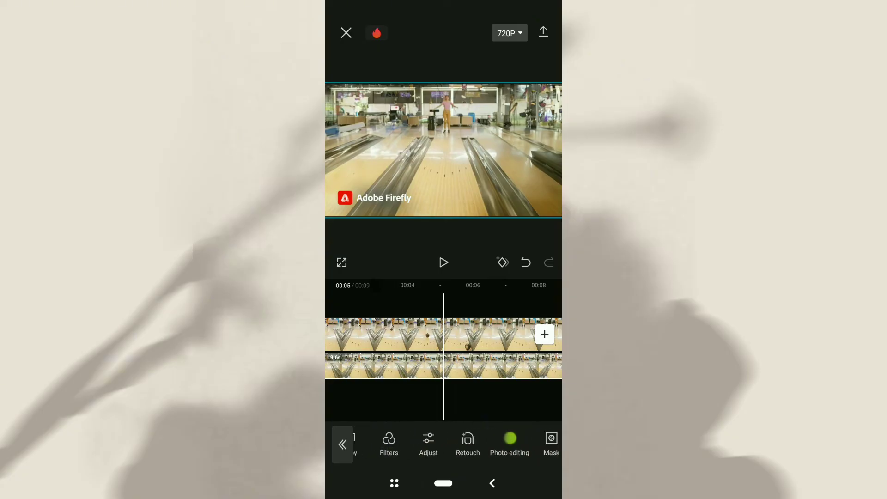
drag(509, 441, 444, 441)
click(485, 440)
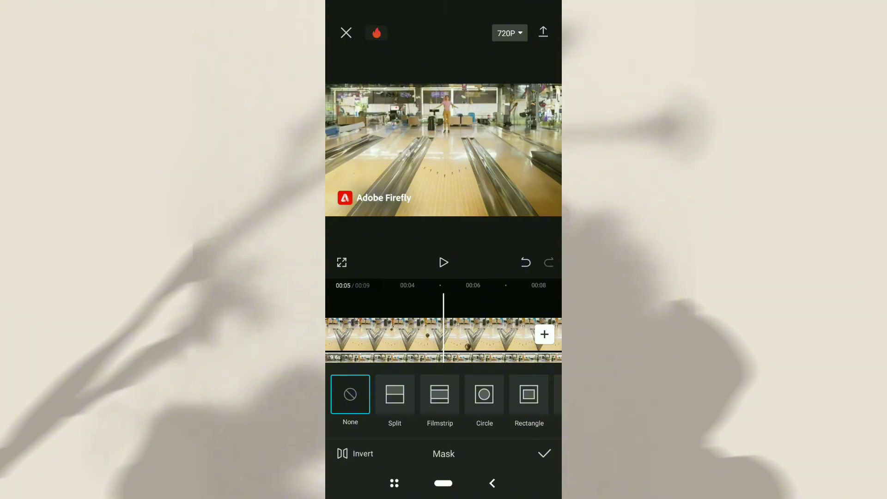
click(439, 396)
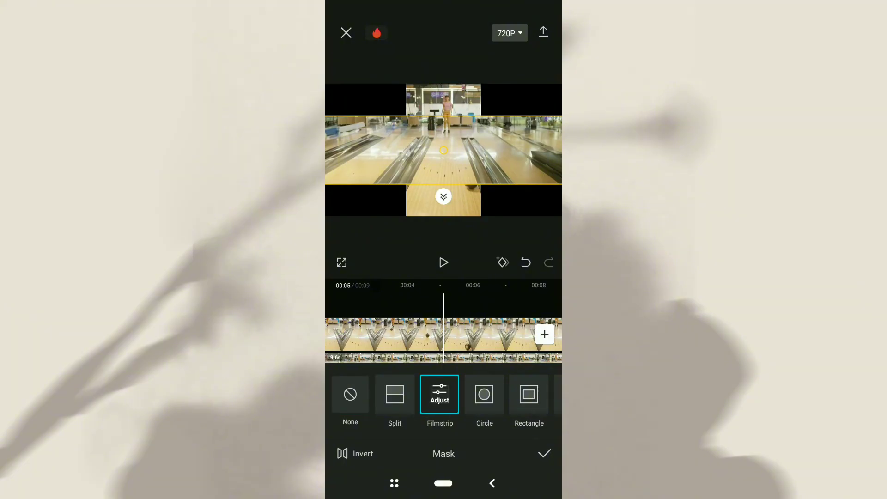
click(358, 452)
mouse_move(444, 196)
mouse_down()
mouse_move(485, 58)
mouse_move(445, 55)
mouse_up()
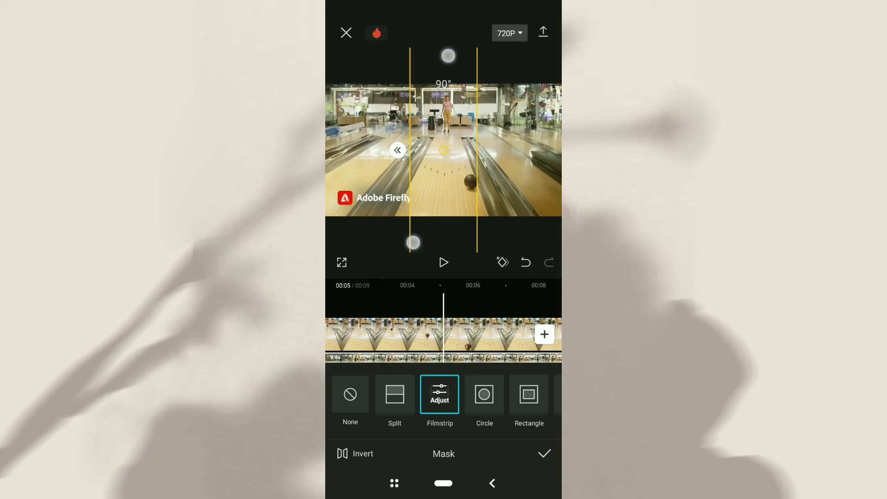
drag(419, 243, 361, 217)
click(546, 456)
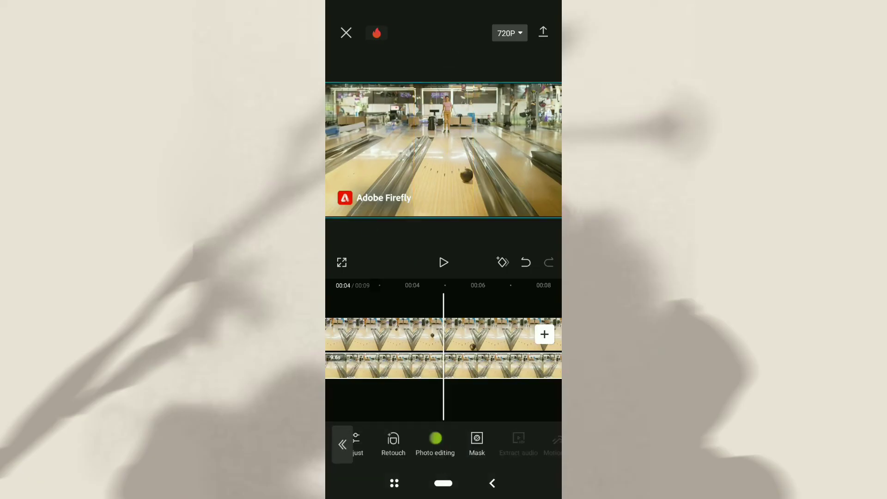
Step: Preview the 9-second masked bowling composite from the start, then return to the main toolbar
drag(388, 346, 526, 346)
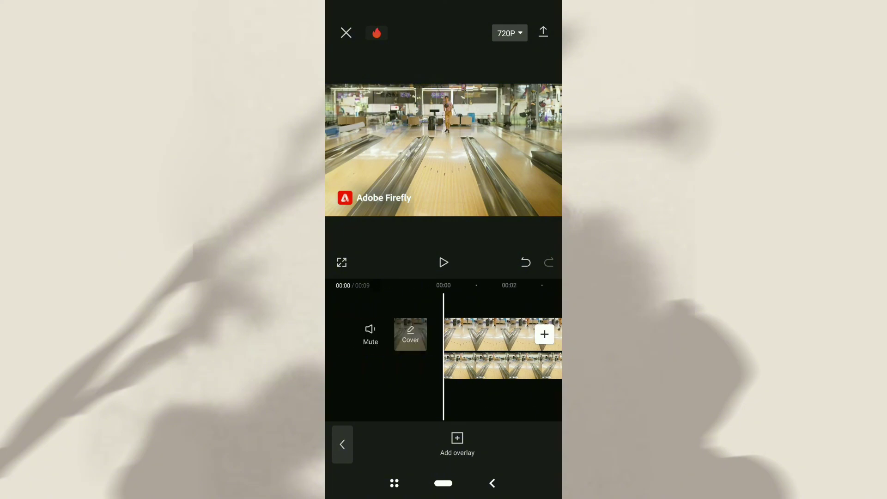
click(443, 262)
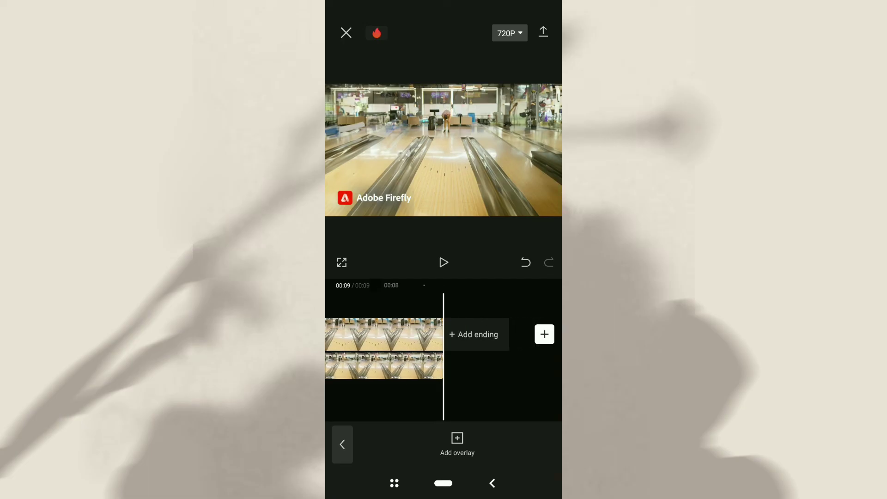
drag(361, 347, 547, 347)
click(343, 444)
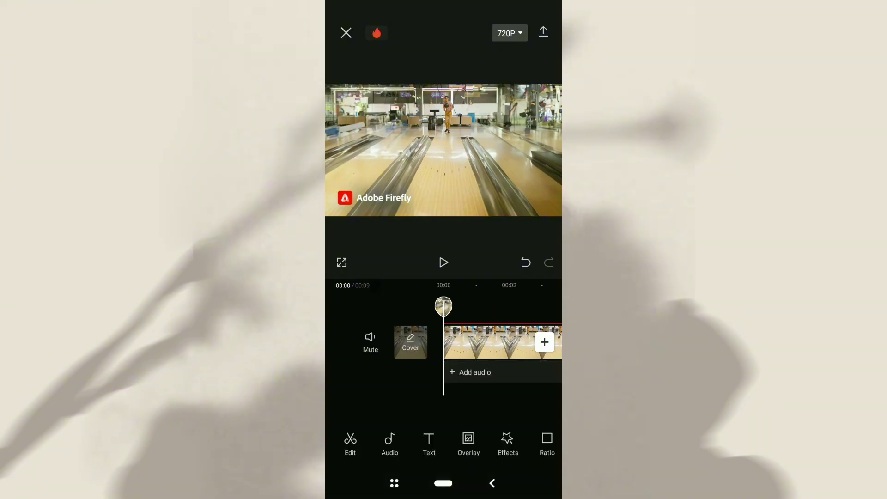